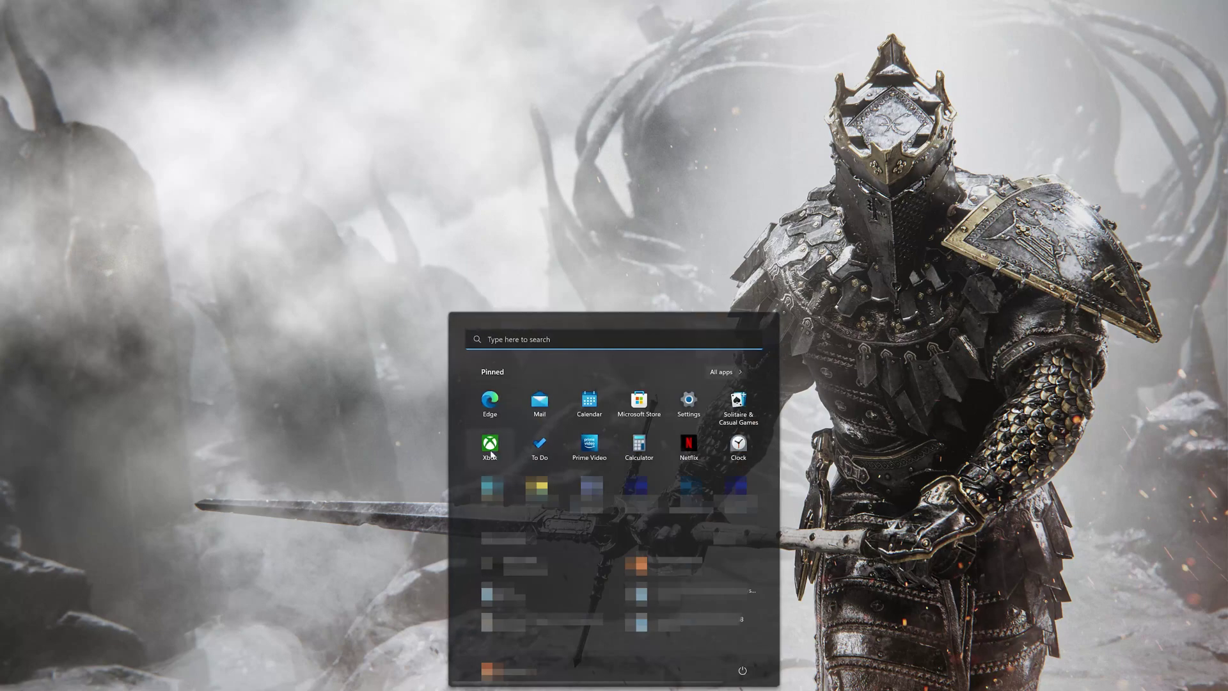
# Step: Launch the Xbox app, centre its window, and open Manage for Mortal Shell: Enhanced Edition
pyautogui.click(489, 447)
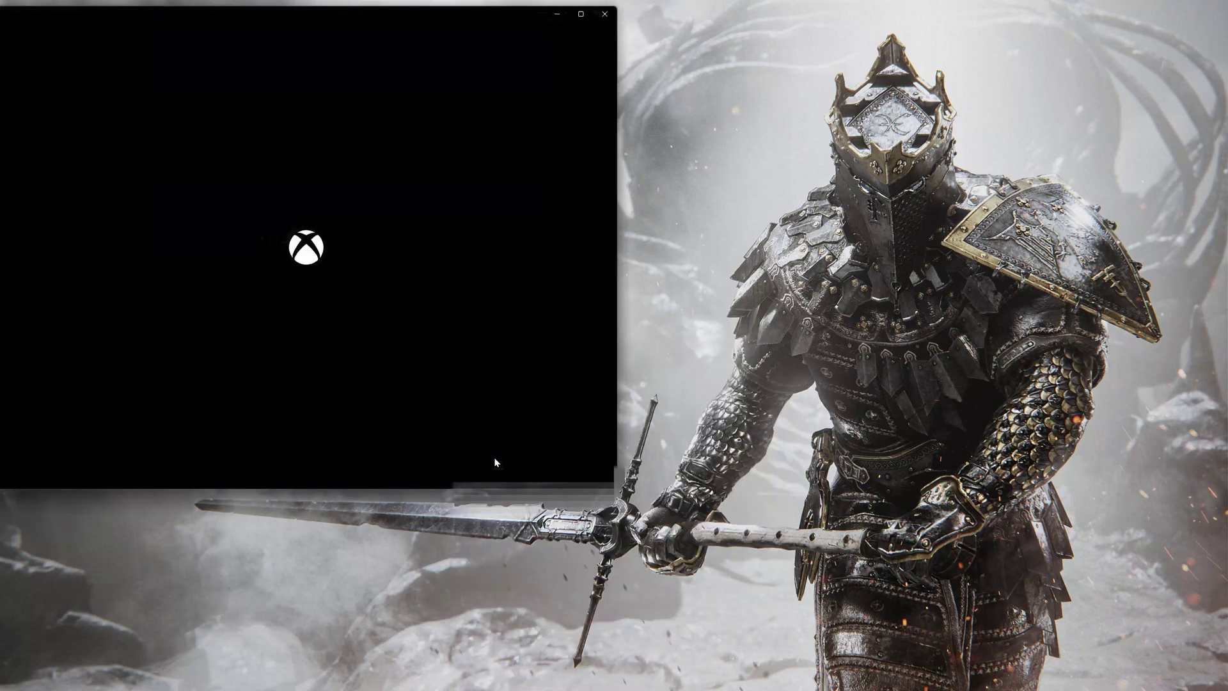
pyautogui.moveTo(447, 17); pyautogui.dragTo(750, 97)
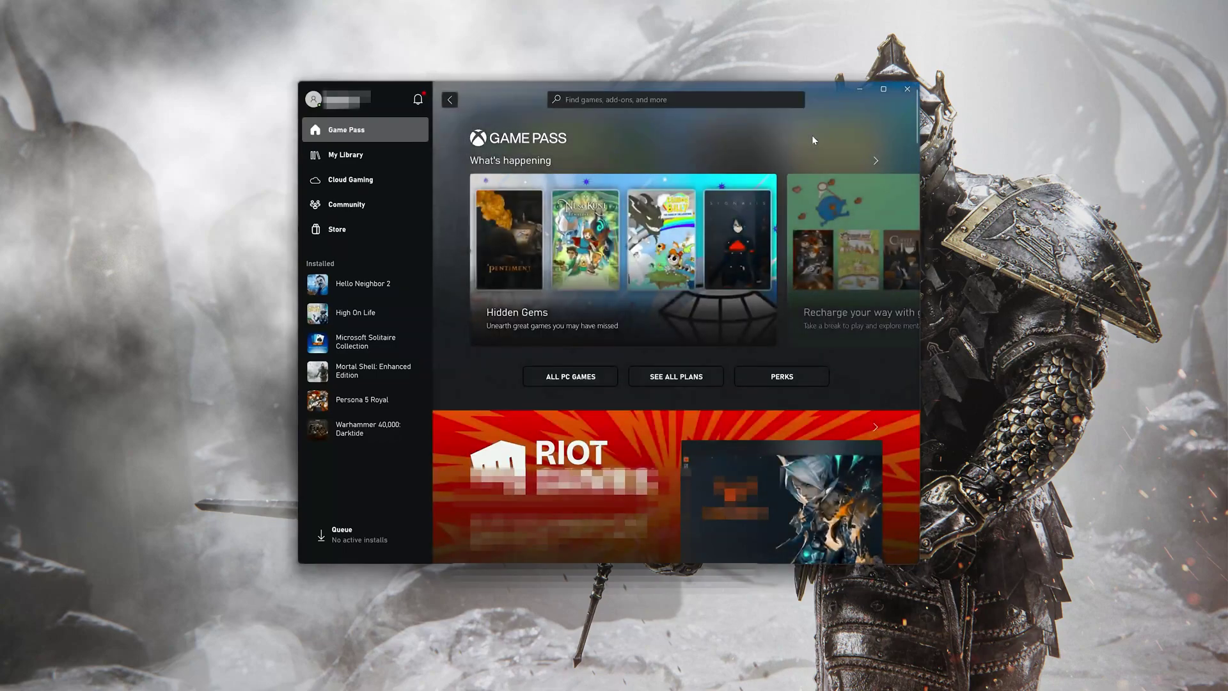
pyautogui.click(345, 459)
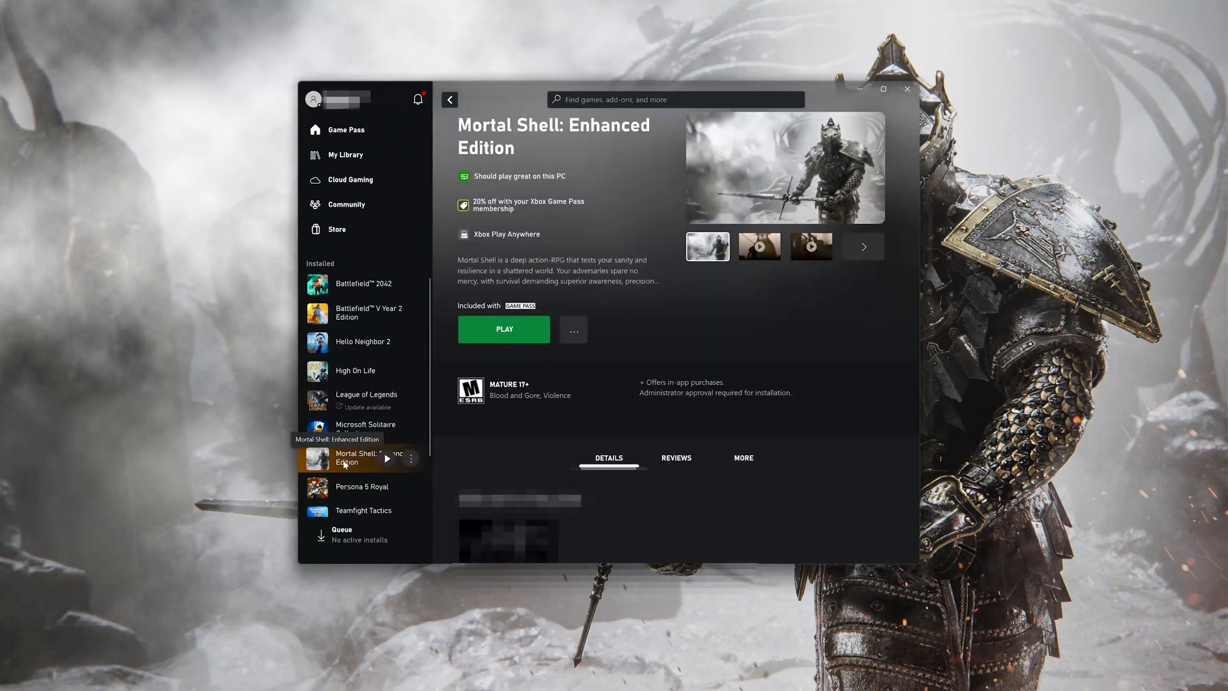
pyautogui.click(574, 338)
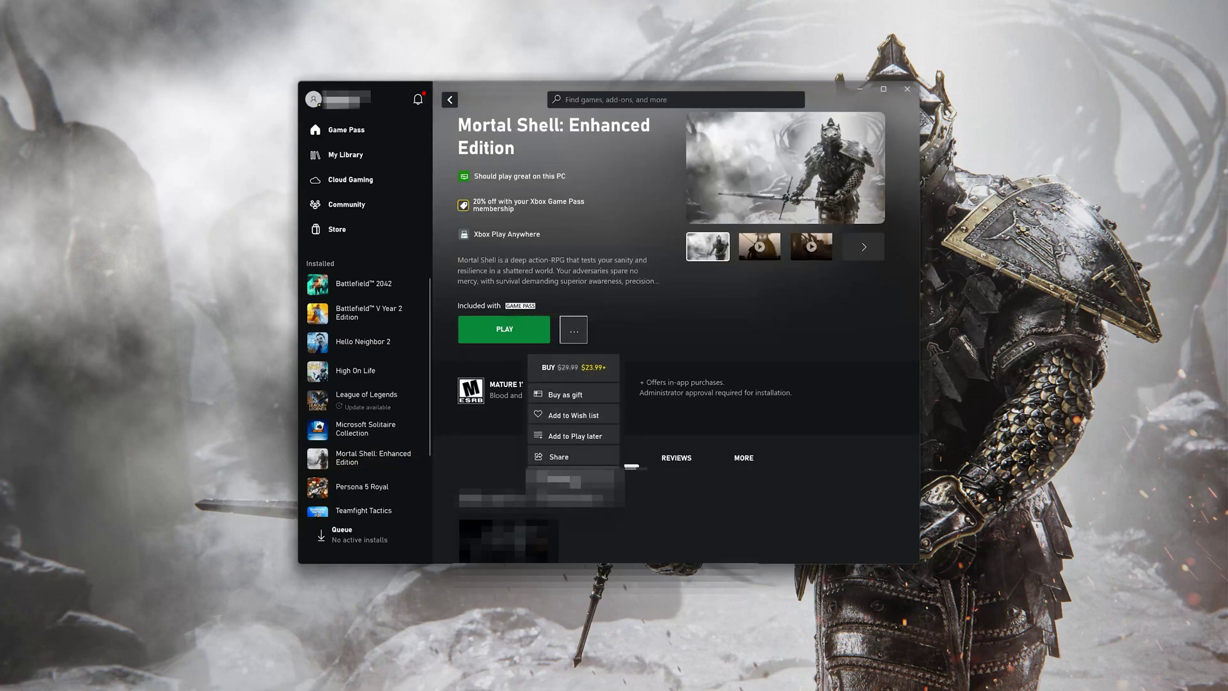
pyautogui.click(575, 480)
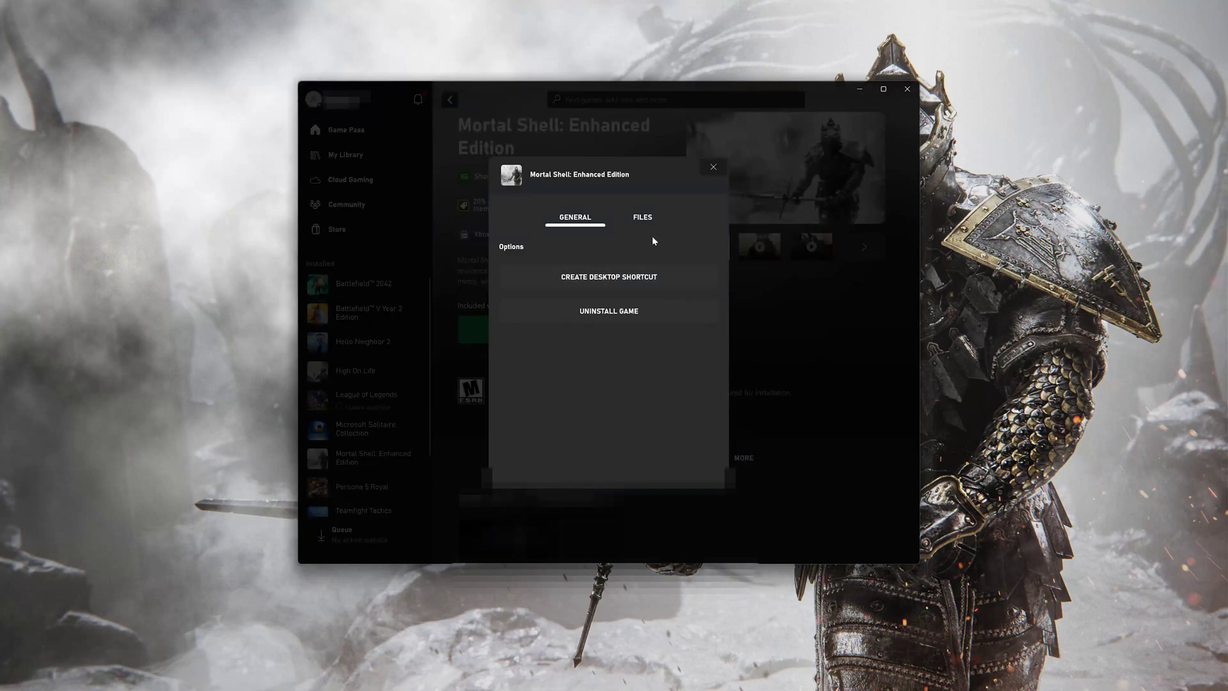
# Step: Show the Files tab listing version 1.0.6.0 and 14.63 GB on C:\XboxGames
pyautogui.click(652, 220)
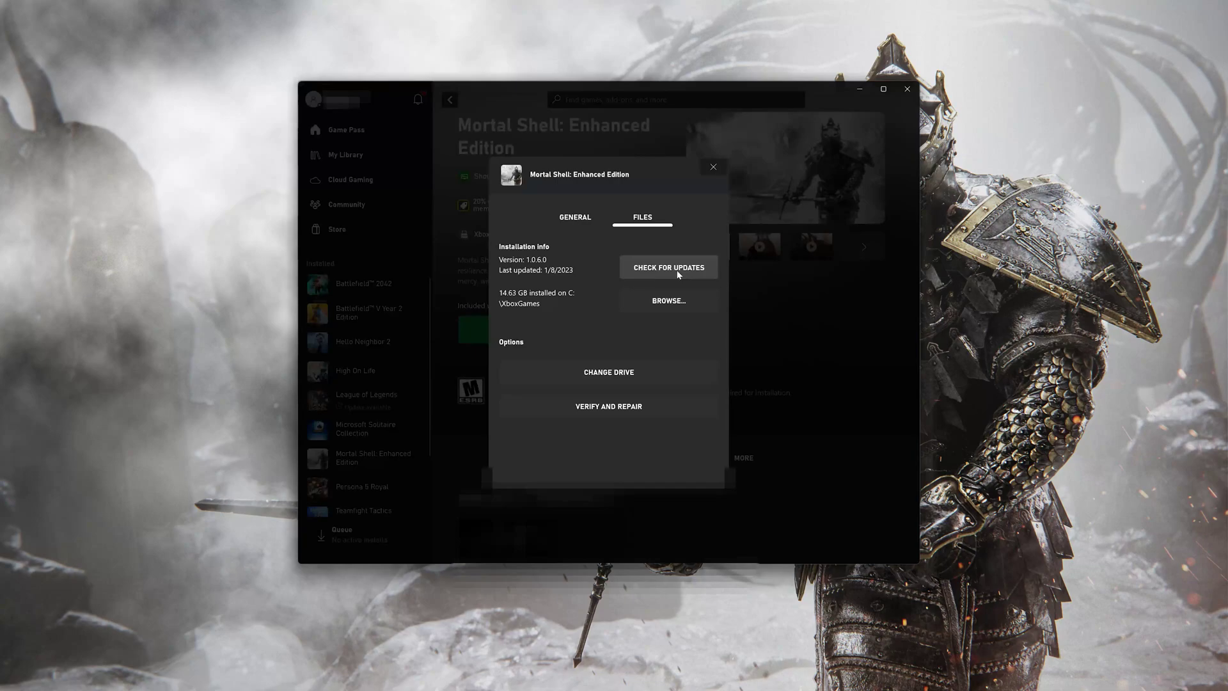
# Step: Check Mortal Shell for updates, then run a confirmed Verify and Repair of its files
pyautogui.click(678, 274)
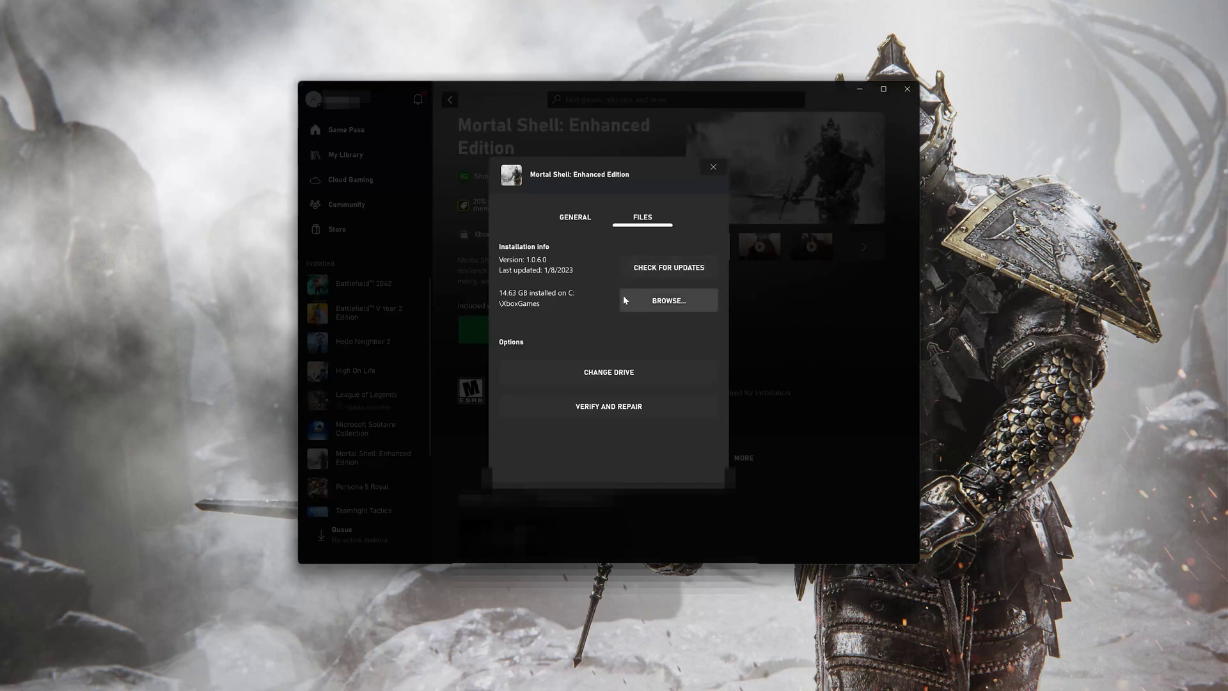
pyautogui.click(617, 411)
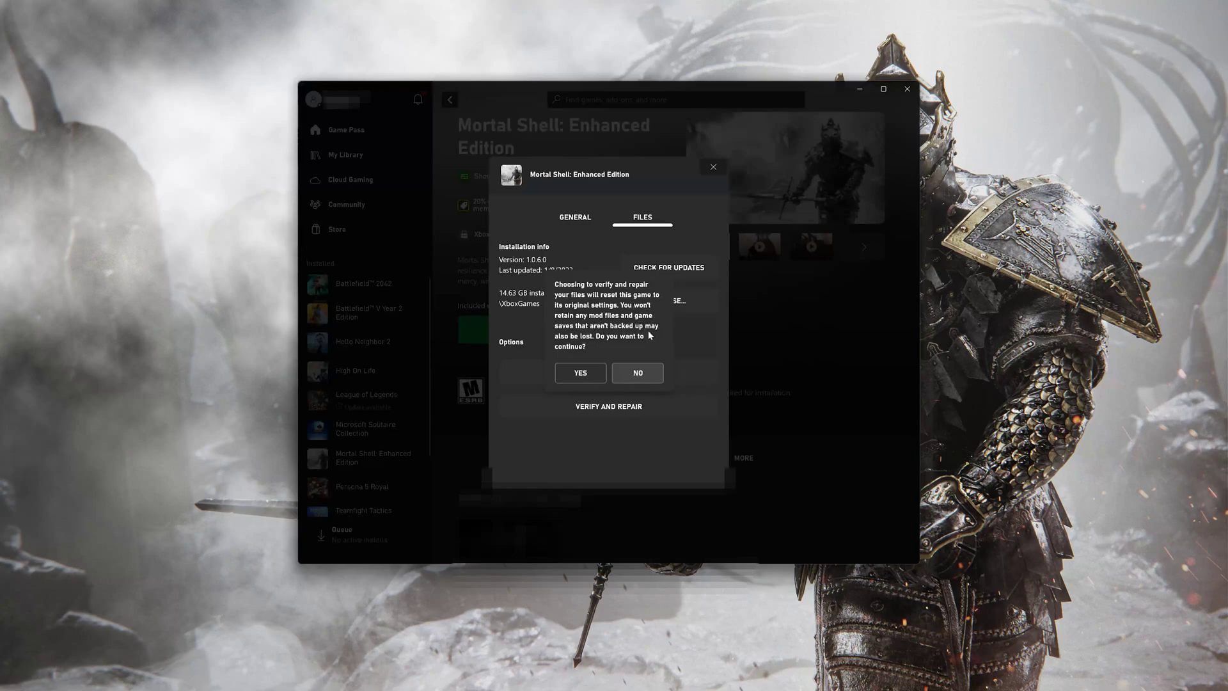
pyautogui.click(580, 381)
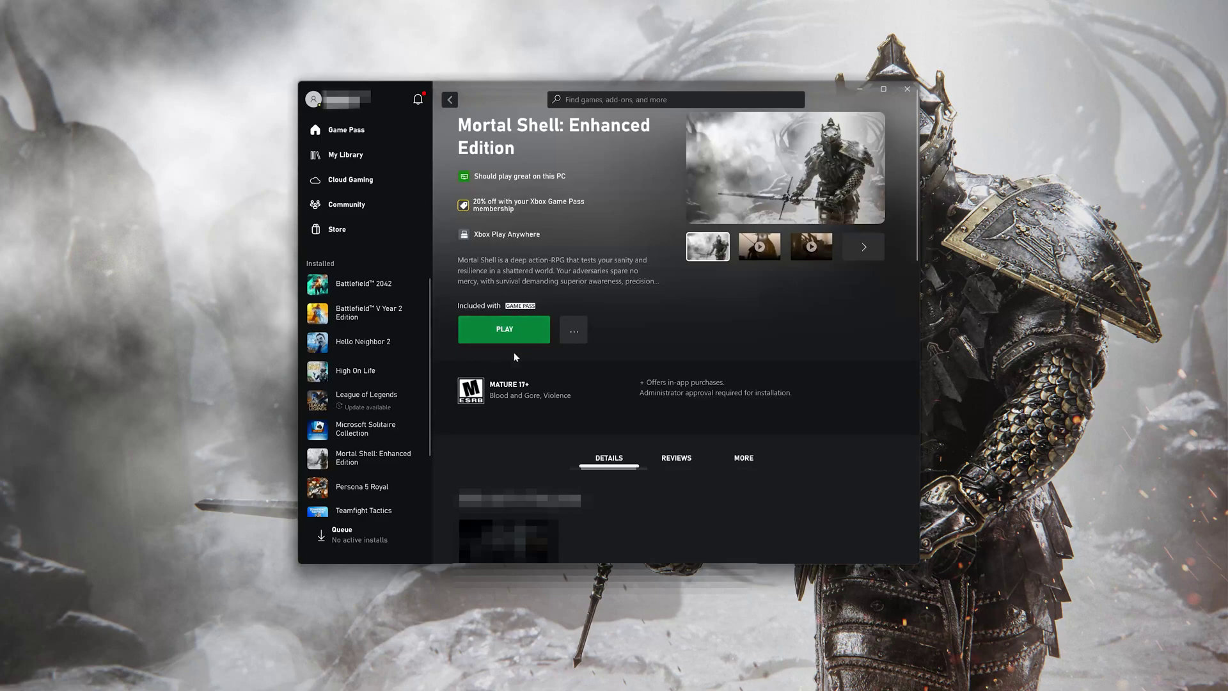
pyautogui.click(517, 329)
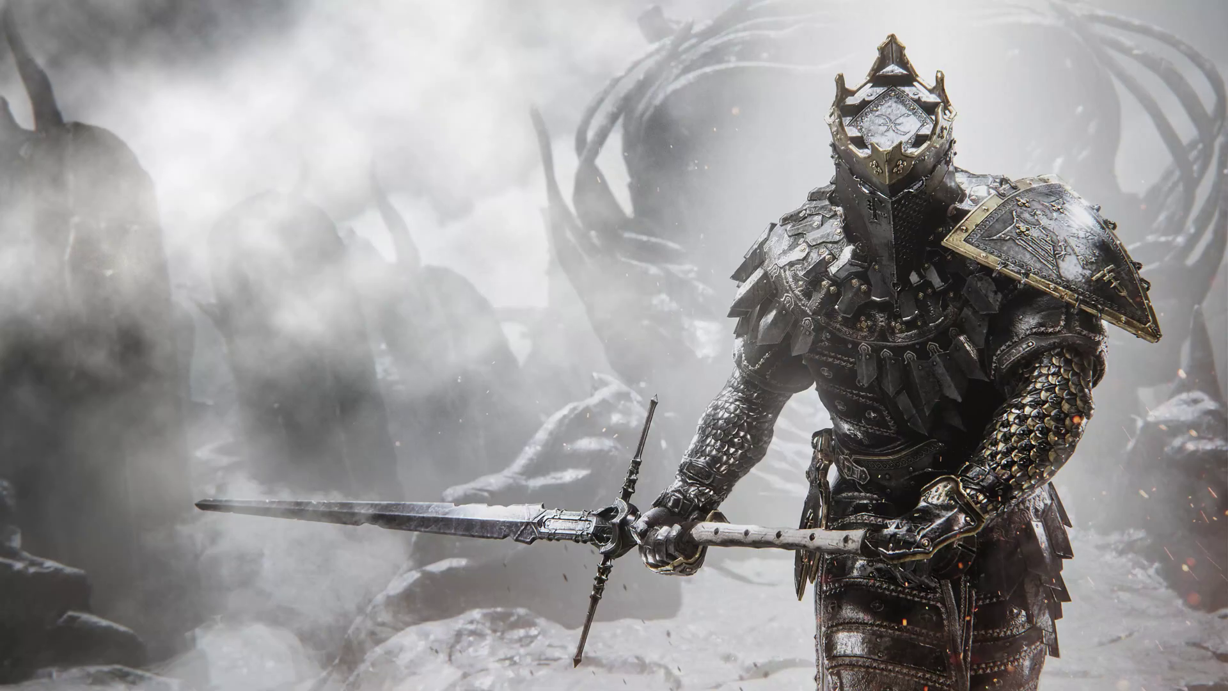
# Step: Launch Settings from the Start menu and go to the Apps page
pyautogui.click(433, 686)
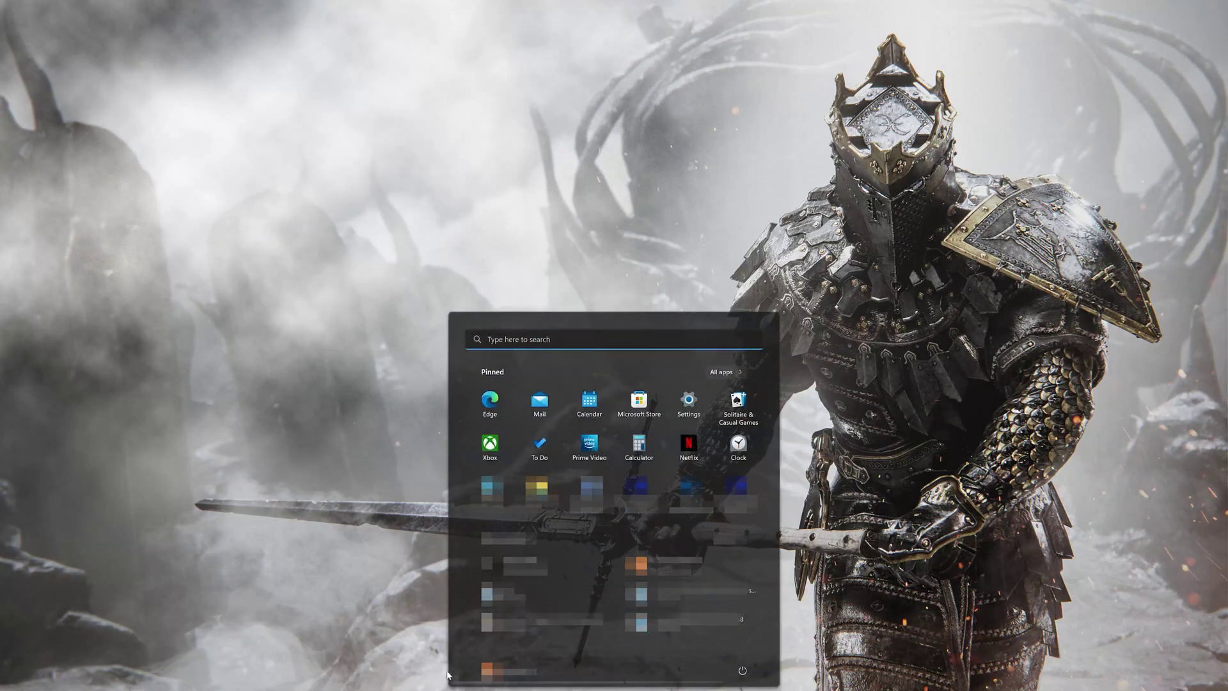
pyautogui.click(690, 402)
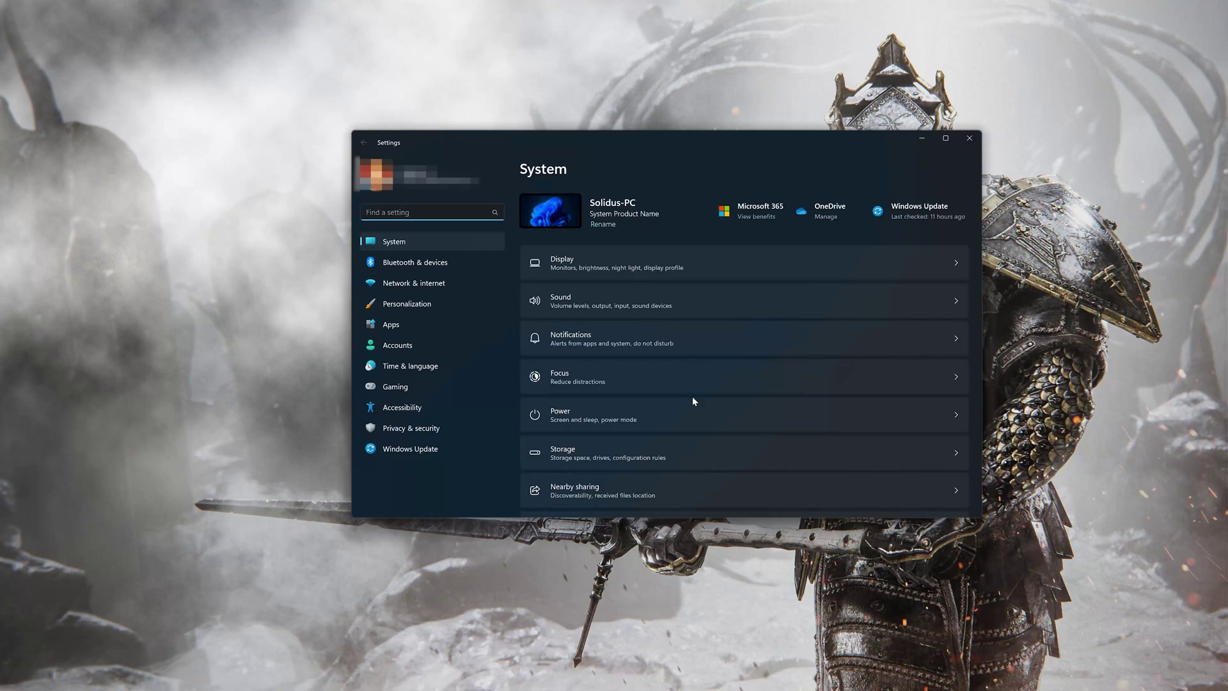
pyautogui.click(426, 331)
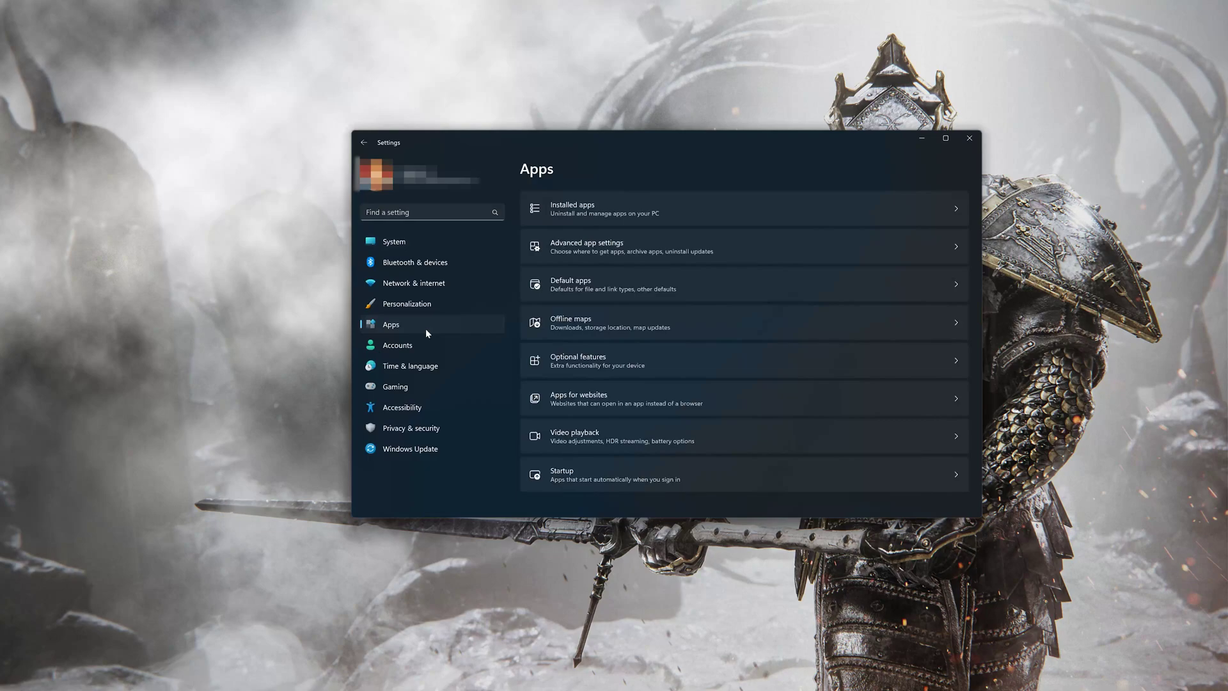
# Step: Scroll Installed apps down to the Mortal Shell entry (PlayStack, 14.6 GB)
pyautogui.click(623, 210)
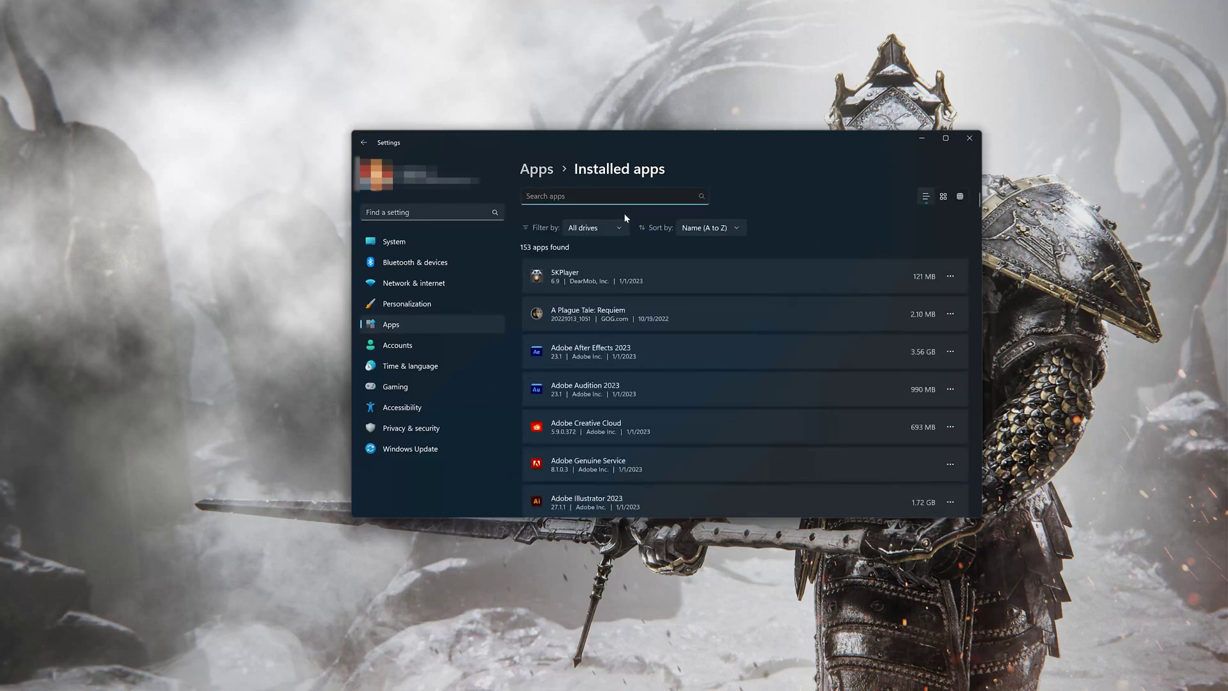
pyautogui.scroll(-12, 625, 218)
pyautogui.scroll(-15, 628, 276)
pyautogui.scroll(-15, 629, 286)
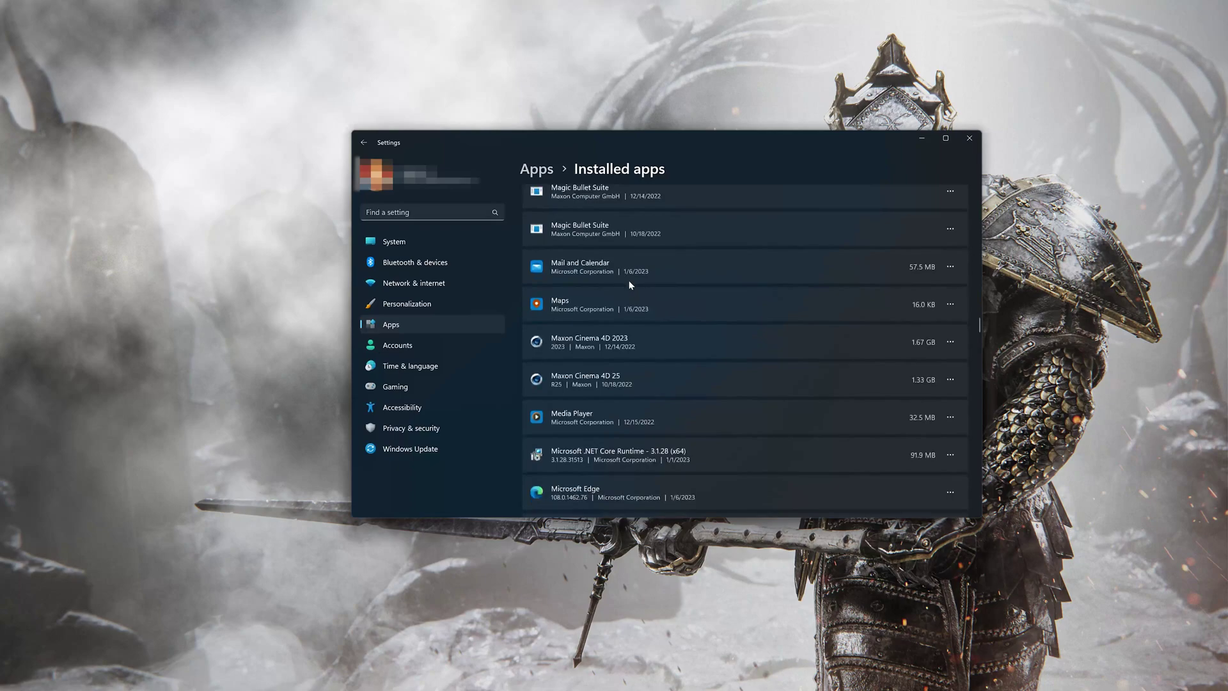
pyautogui.scroll(3, 629, 285)
pyautogui.scroll(-4, 630, 286)
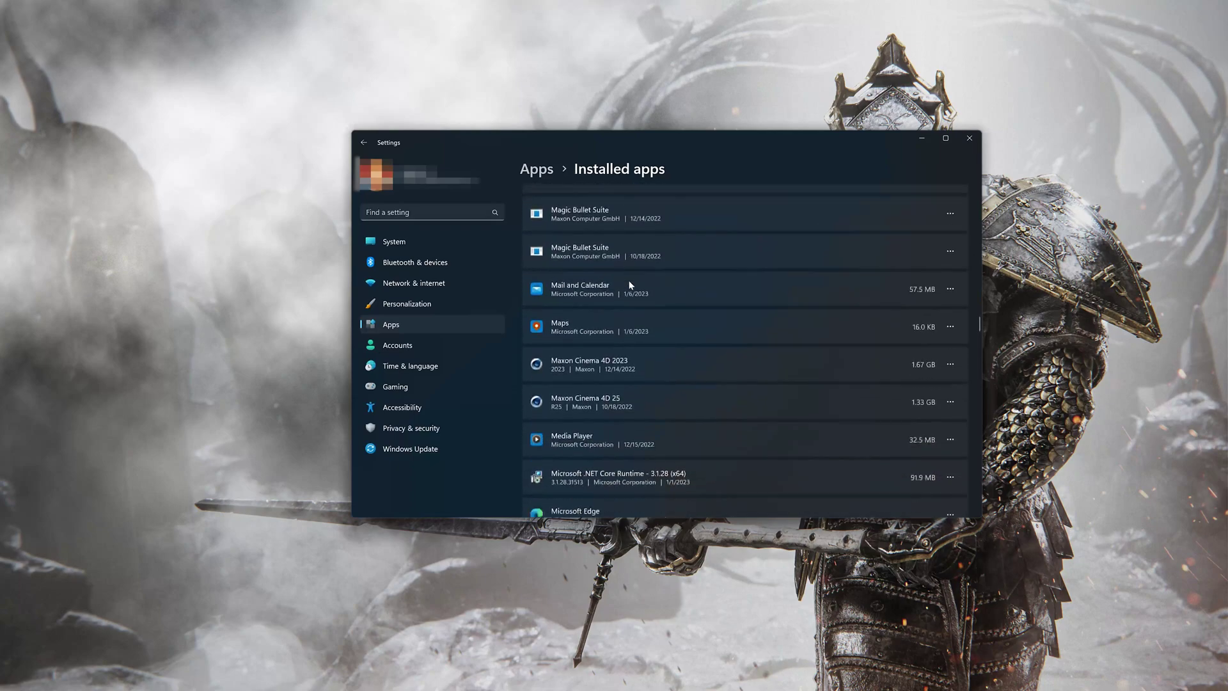
pyautogui.scroll(-8, 630, 285)
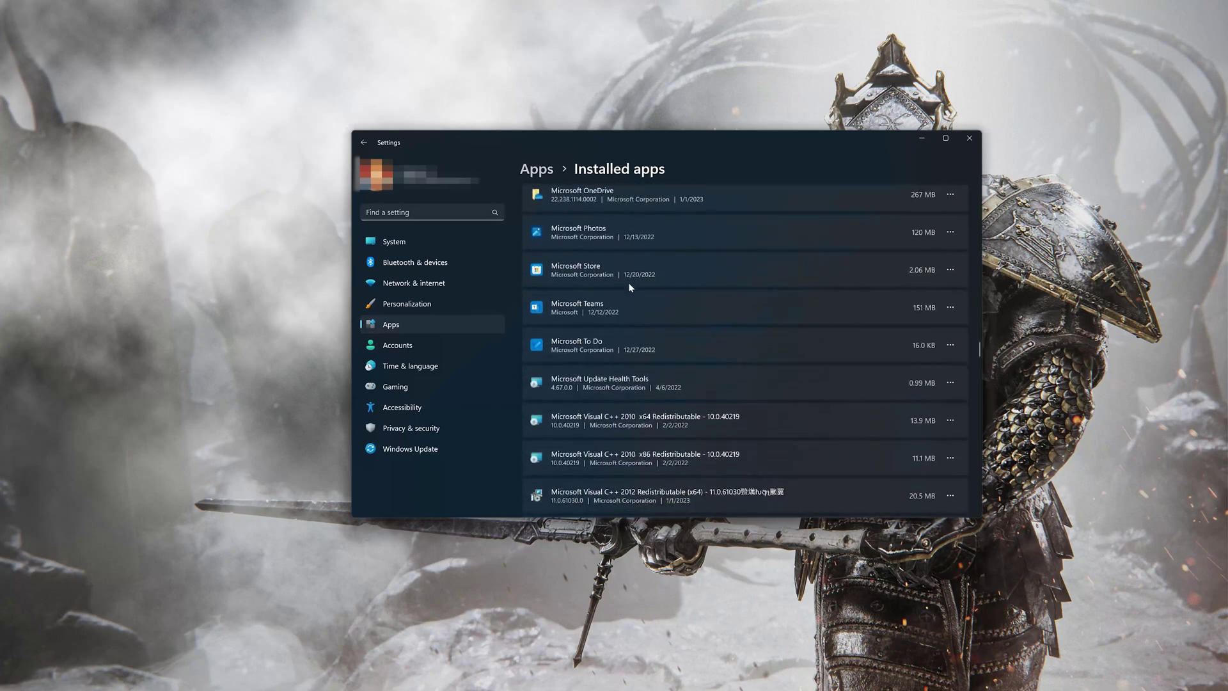
pyautogui.scroll(-10, 630, 287)
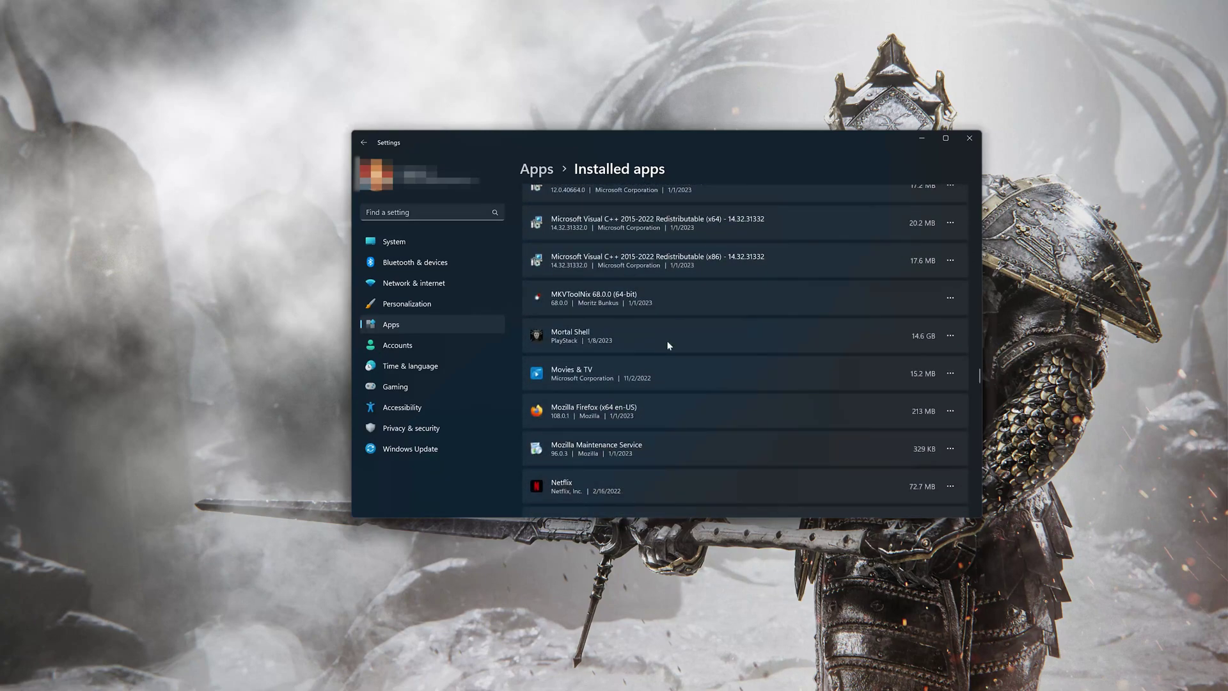
# Step: Open Mortal Shell's Advanced options and scroll down to its Repair and Reset section
pyautogui.click(949, 337)
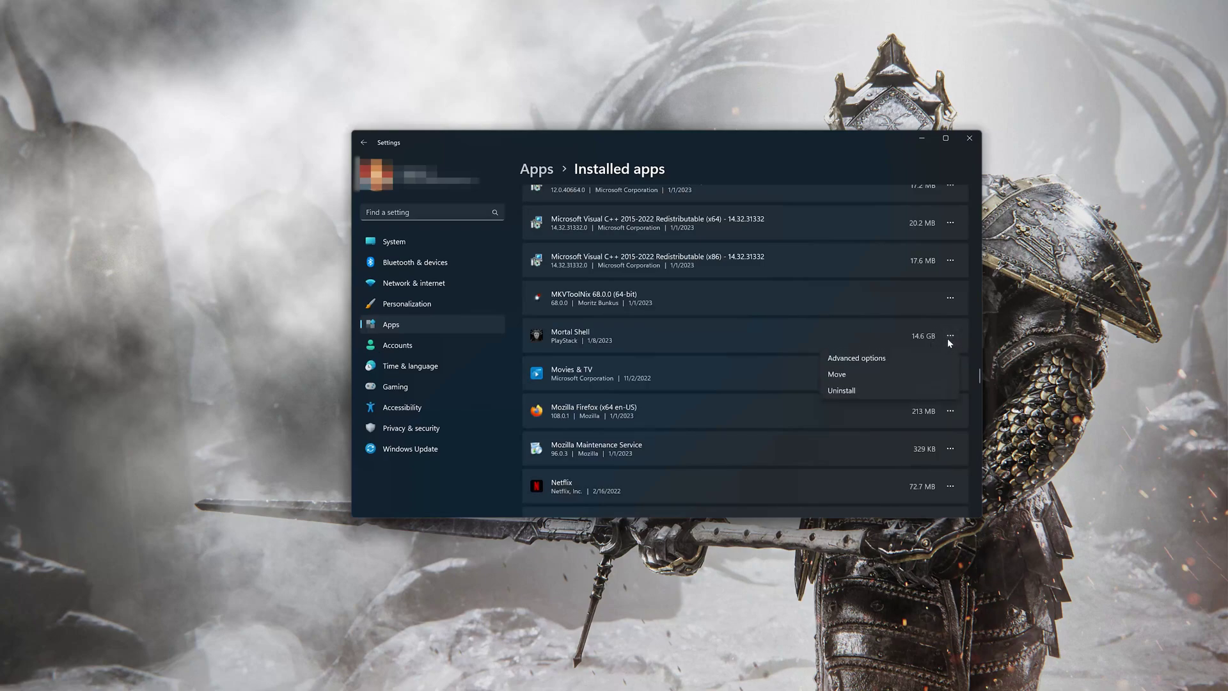
pyautogui.click(894, 360)
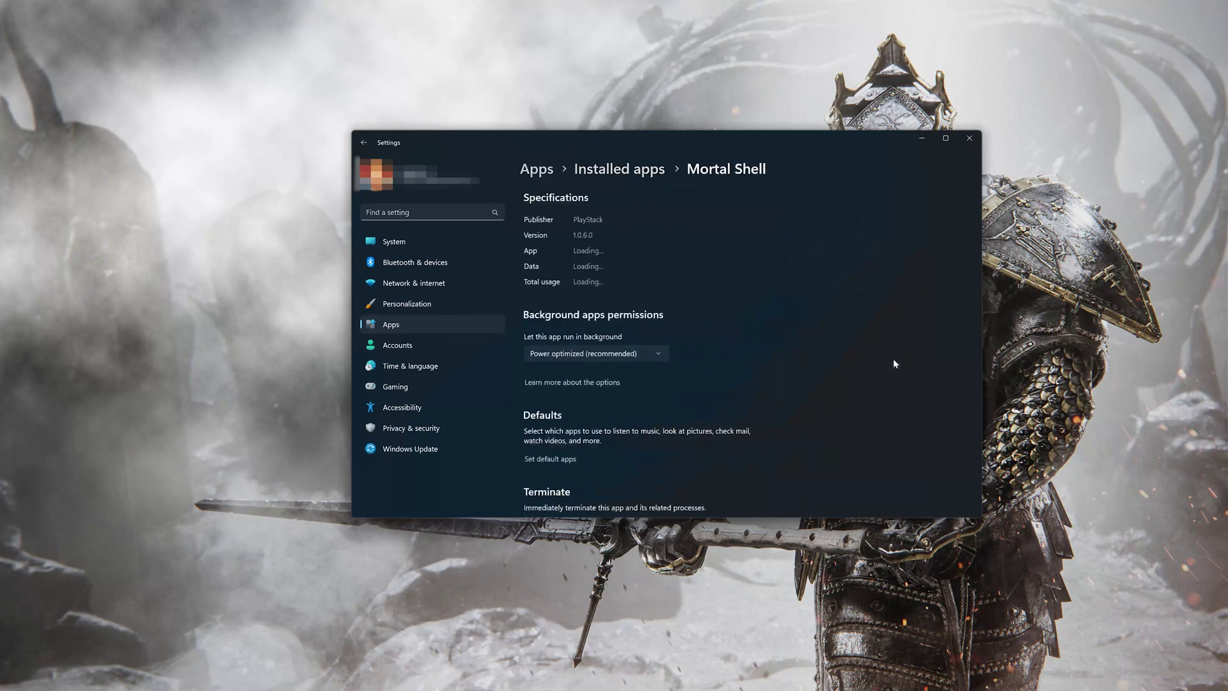
pyautogui.scroll(-4, 894, 360)
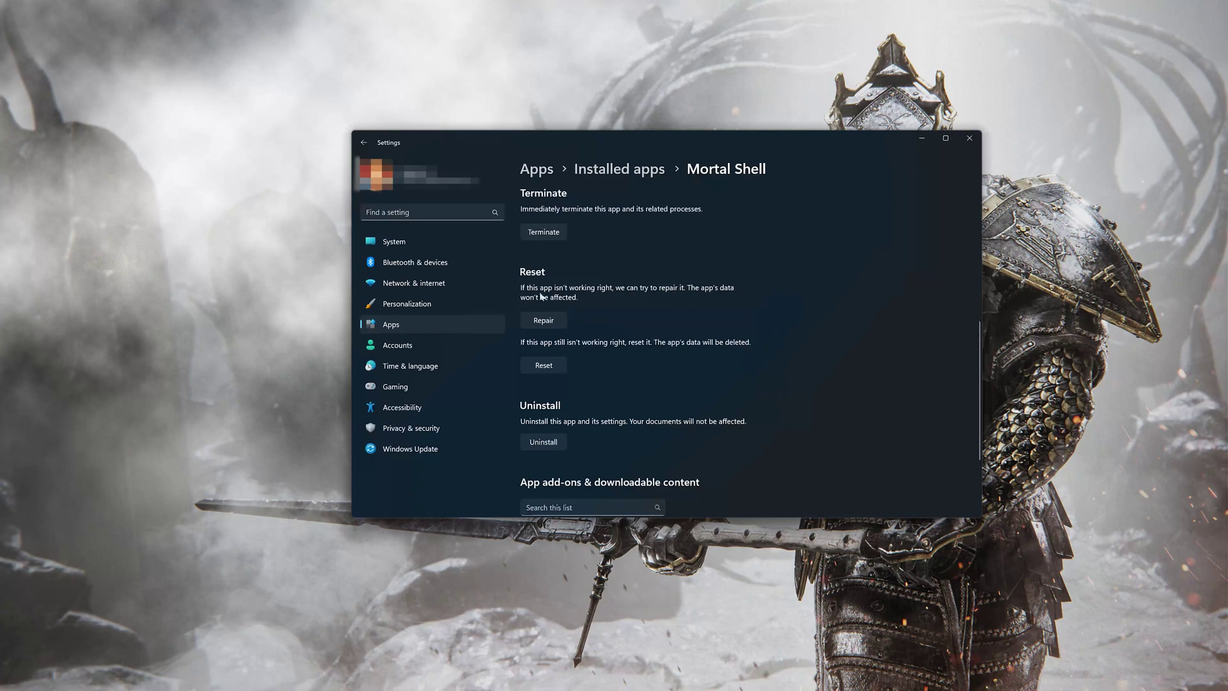
# Step: Repair Mortal Shell, then reset it and confirm deleting its app data
pyautogui.click(542, 325)
pyautogui.click(544, 366)
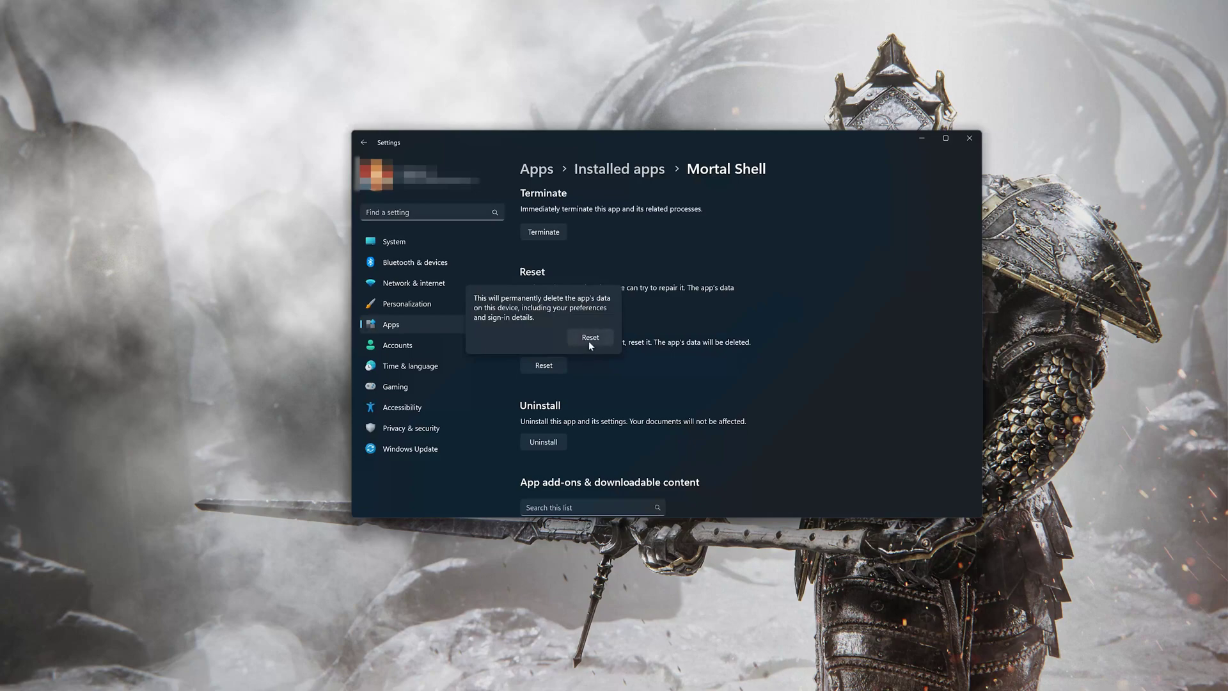
pyautogui.click(589, 342)
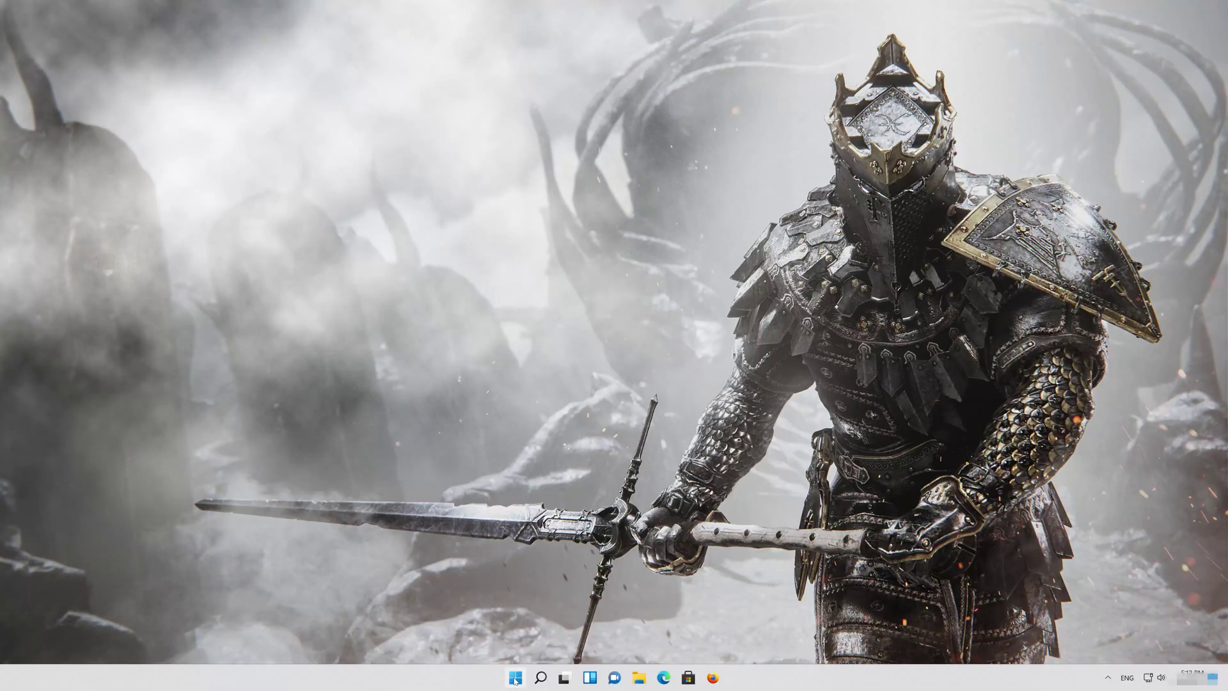
# Step: Search the Start menu for 'device manager' and open Device Manager
pyautogui.click(515, 679)
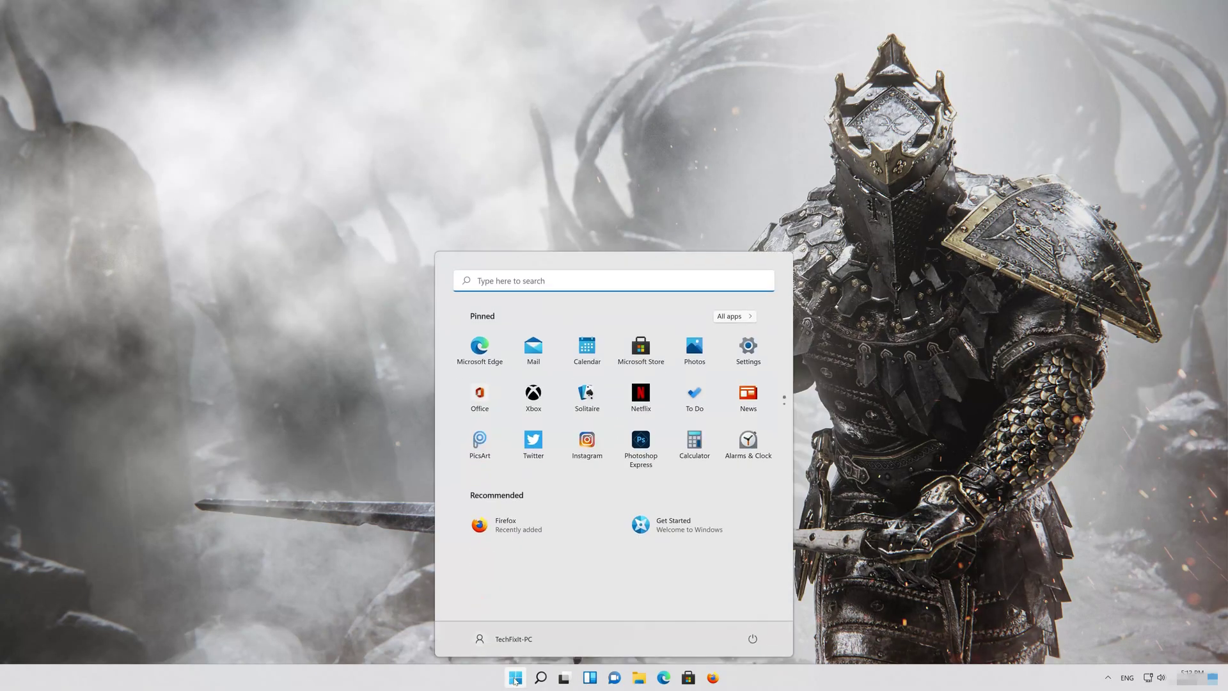
pyautogui.write('device m')
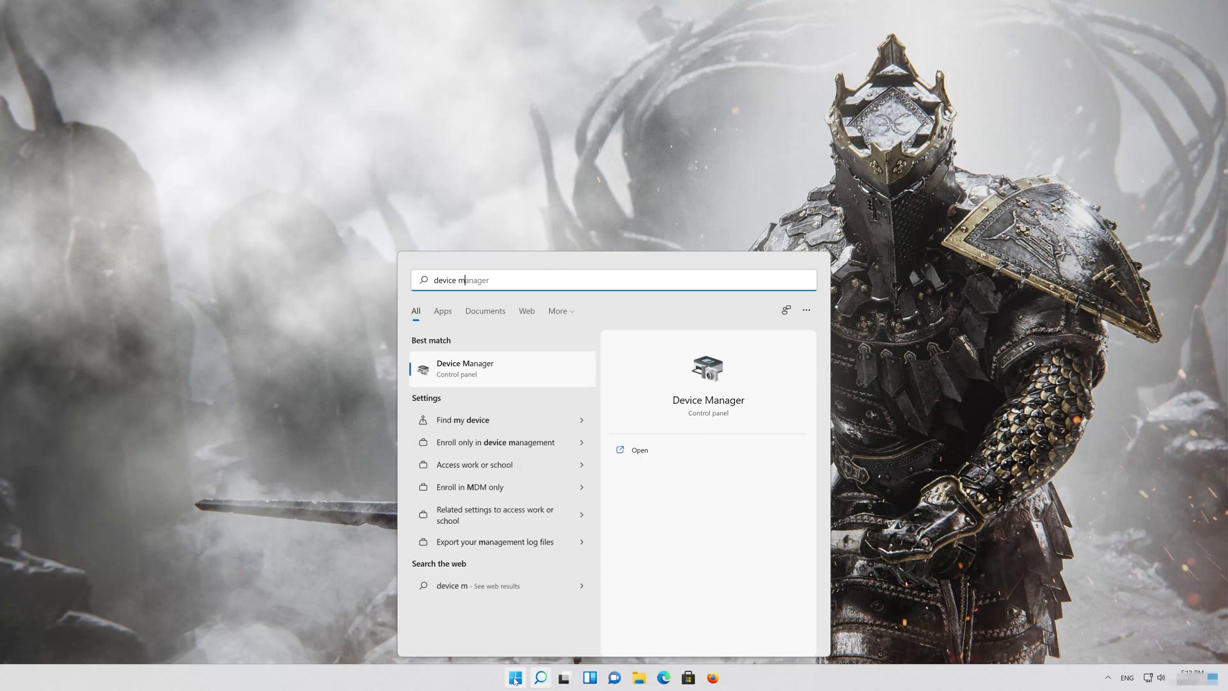
pyautogui.write('anager')
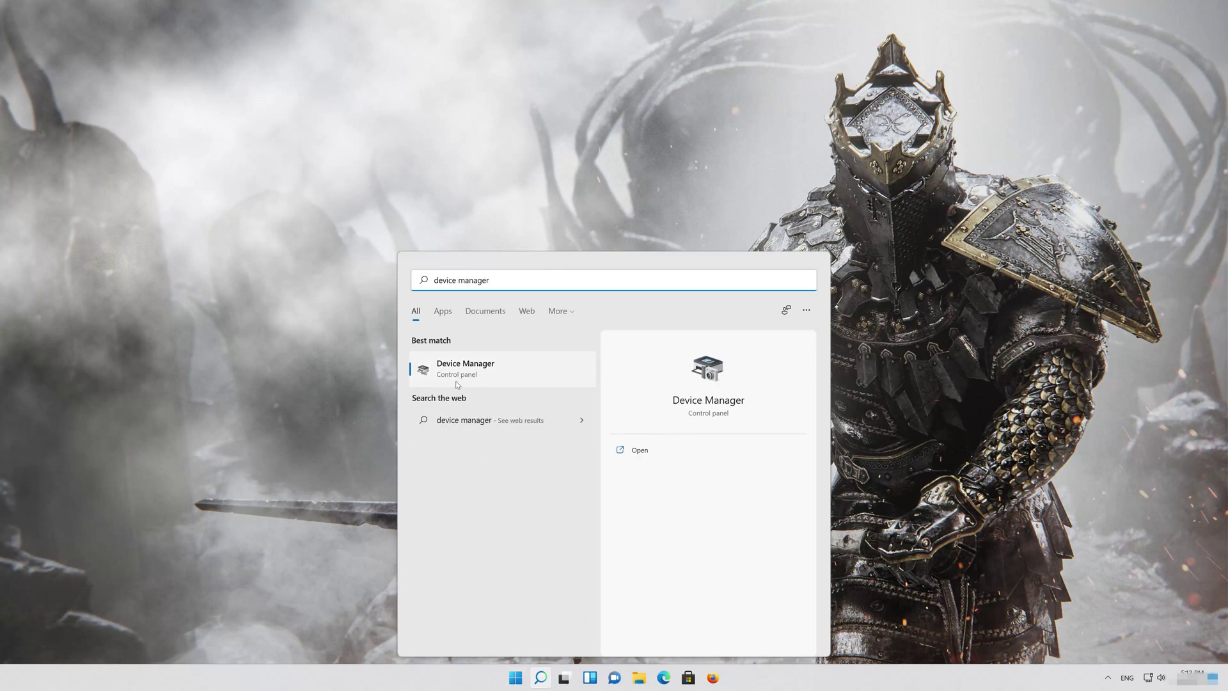
pyautogui.click(490, 373)
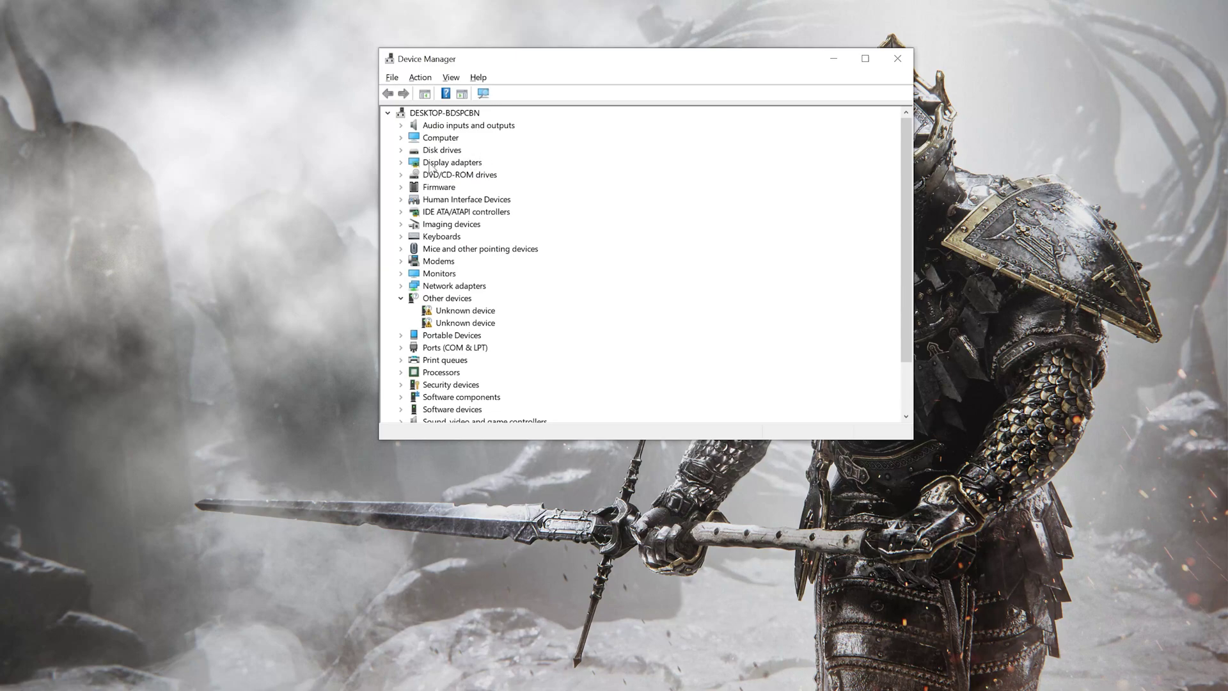
# Step: Expand Display adapters and open the NVIDIA GeForce RTX 3080 Ti's Properties
pyautogui.click(401, 164)
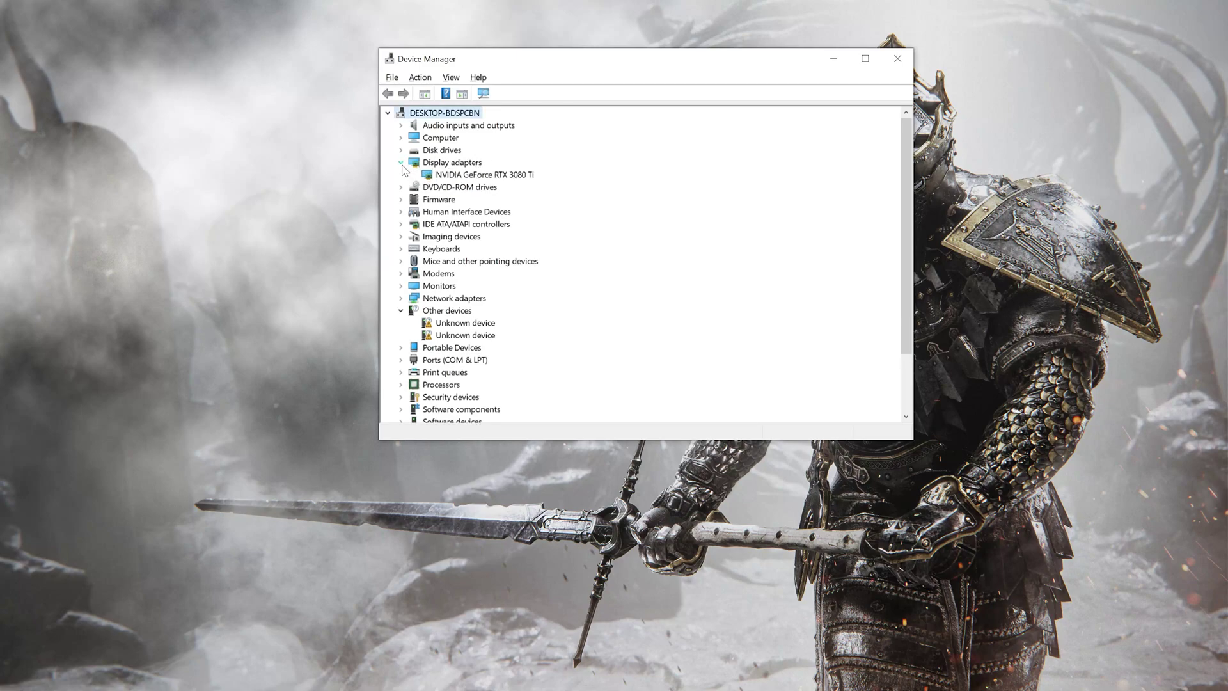
pyautogui.rightClick(511, 177)
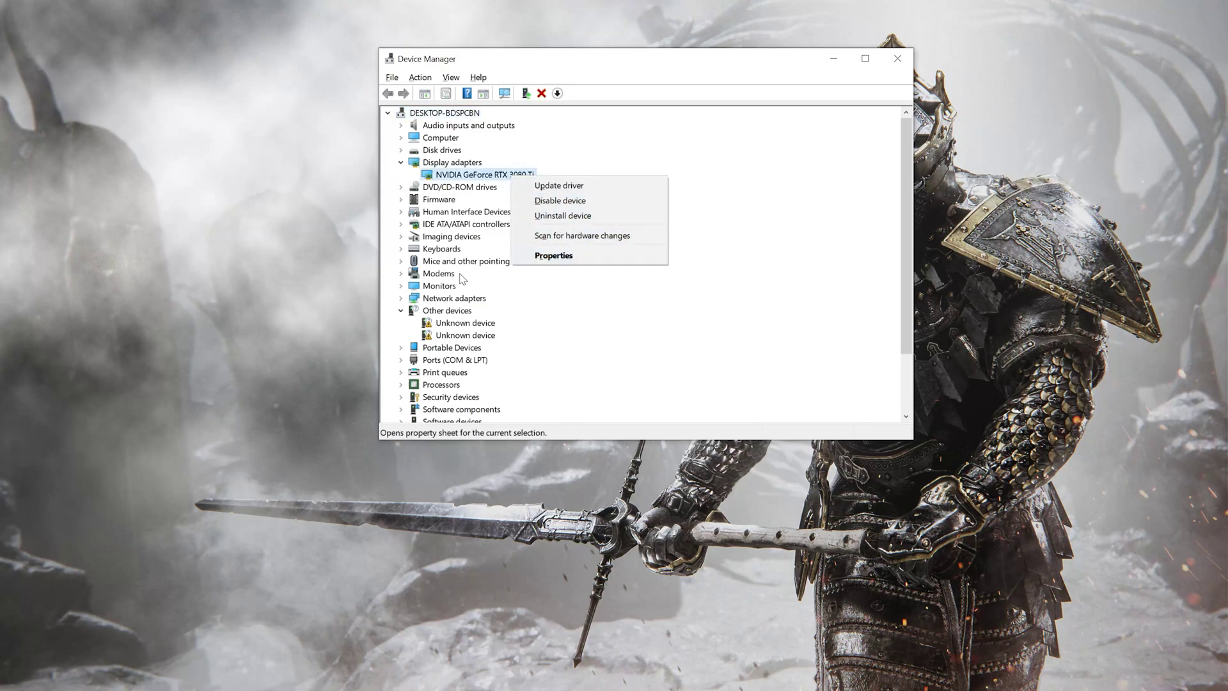
pyautogui.click(587, 257)
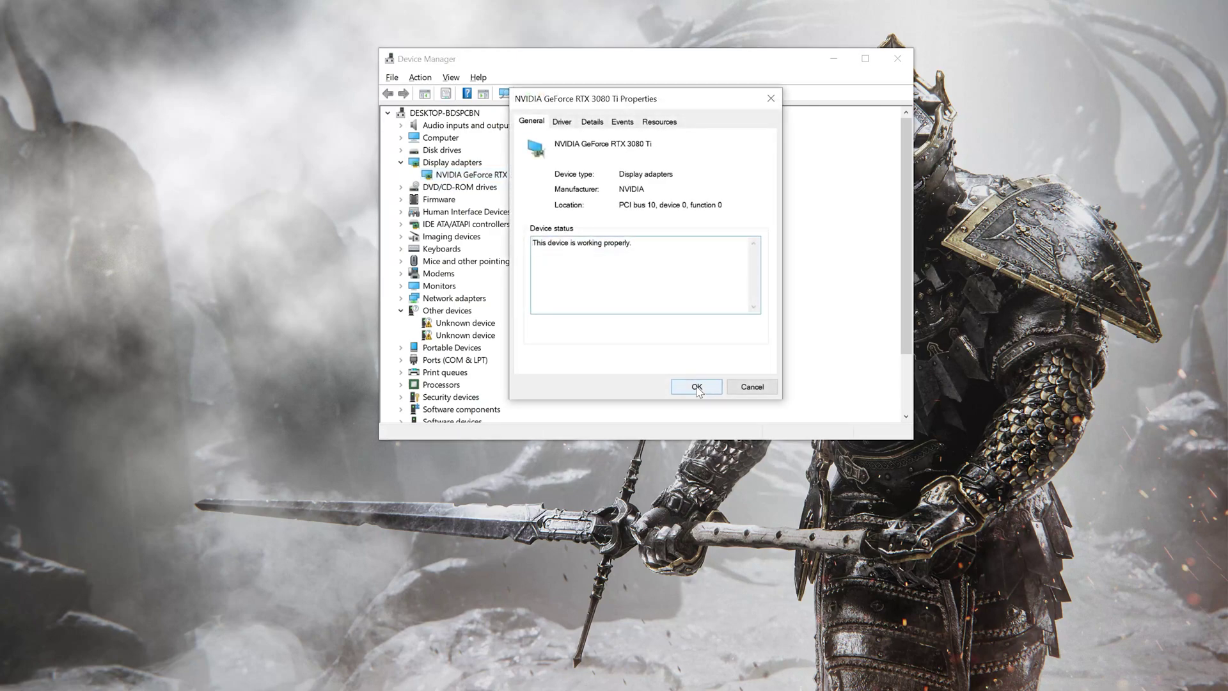
# Step: Update the RTX 3080 Ti driver by searching automatically; the best driver is already installed
pyautogui.click(562, 122)
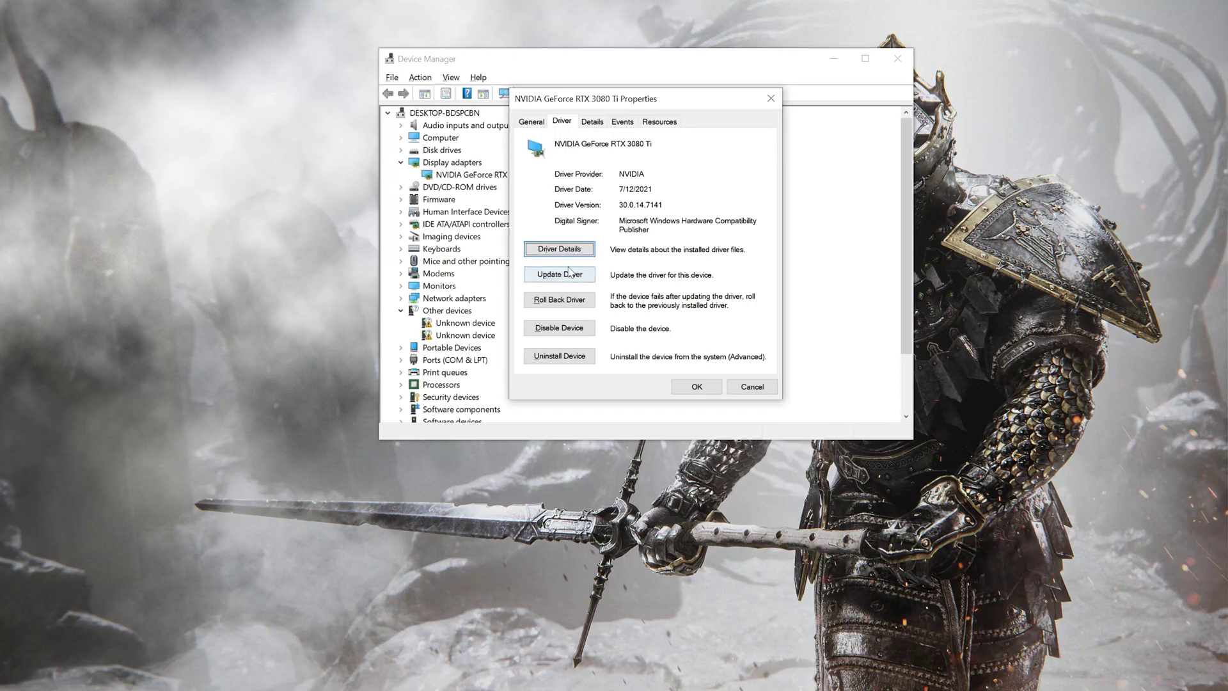
pyautogui.click(541, 280)
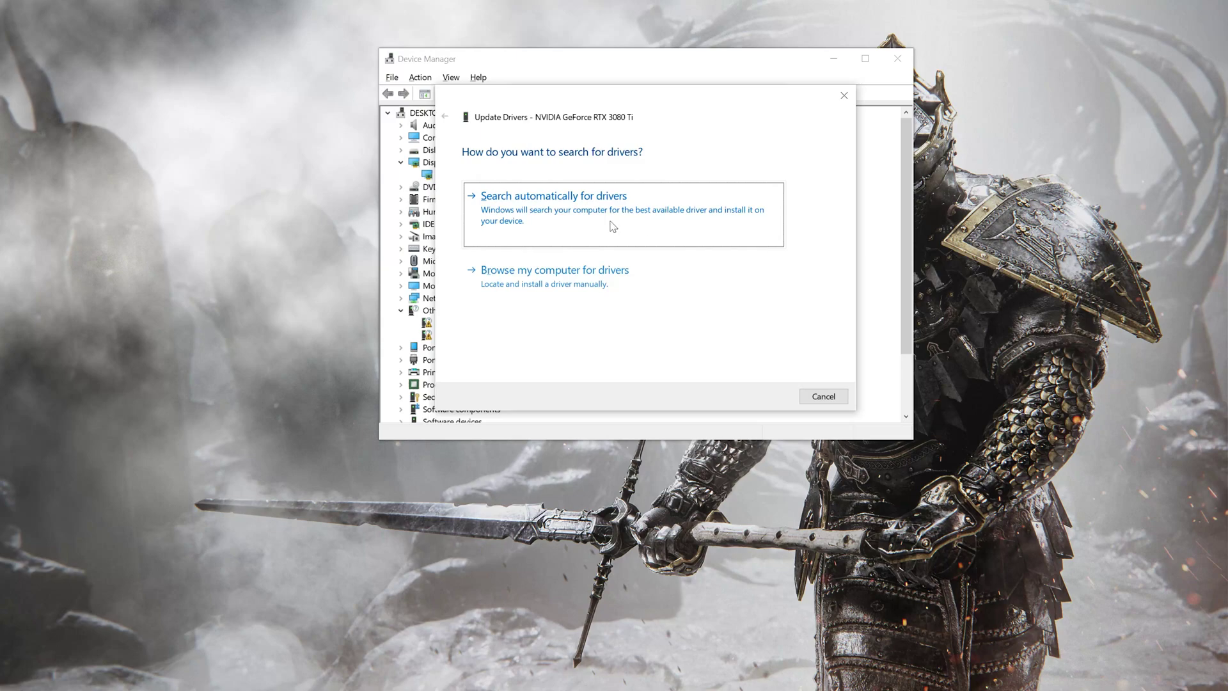
pyautogui.click(583, 225)
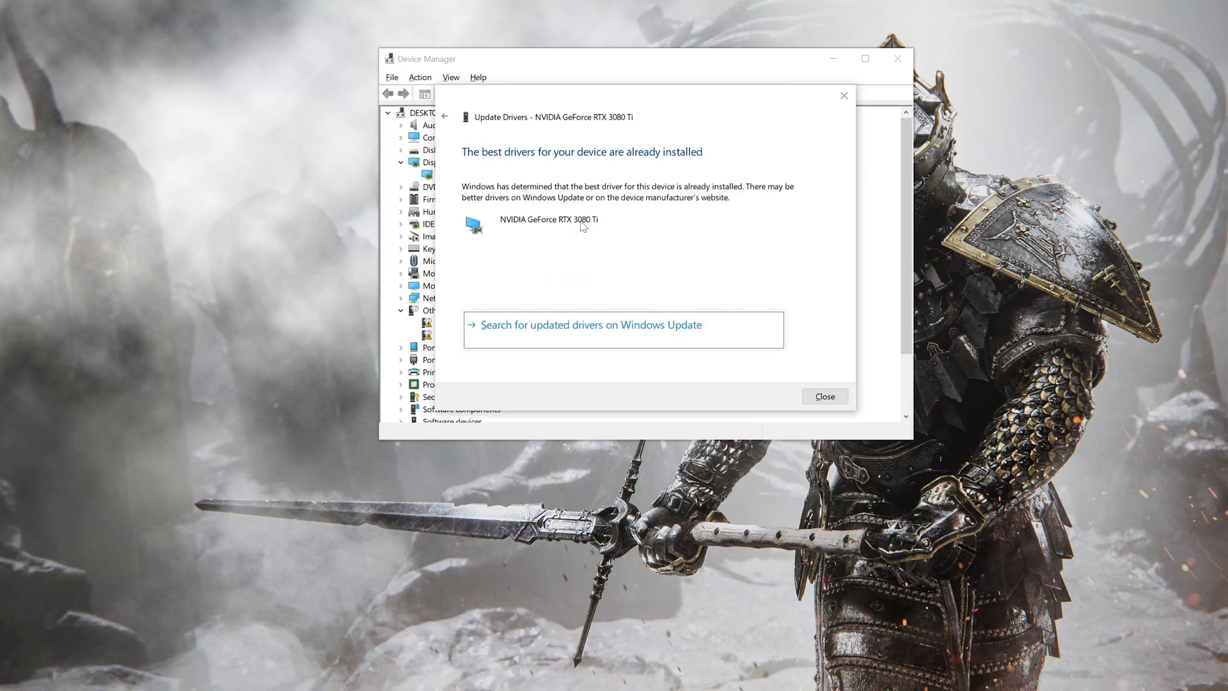